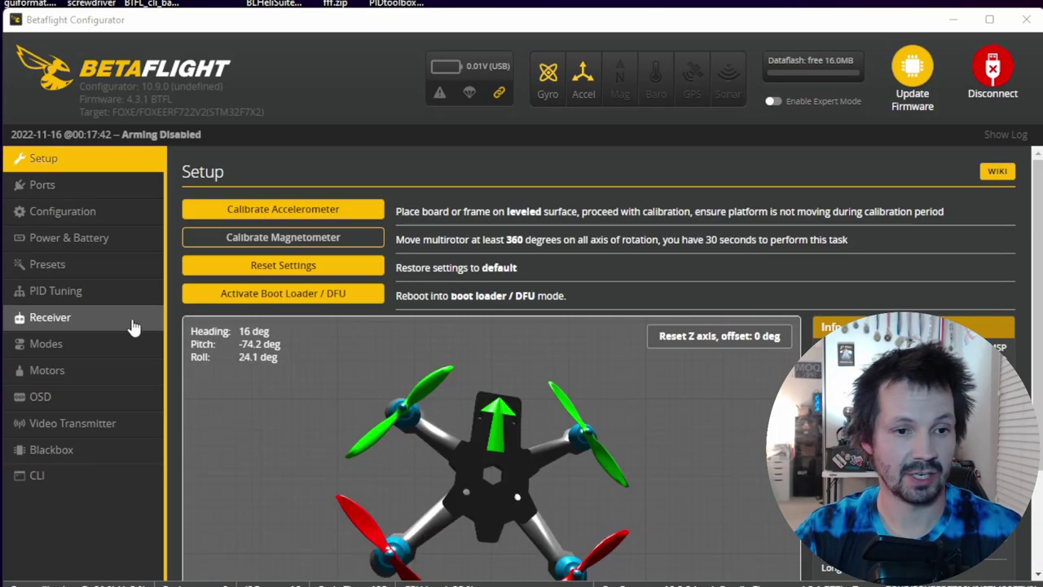
- Run status in the CLI and highlight the detected MPU6000 gyro model
{"action": "left_click", "coordinate": [39, 478]}
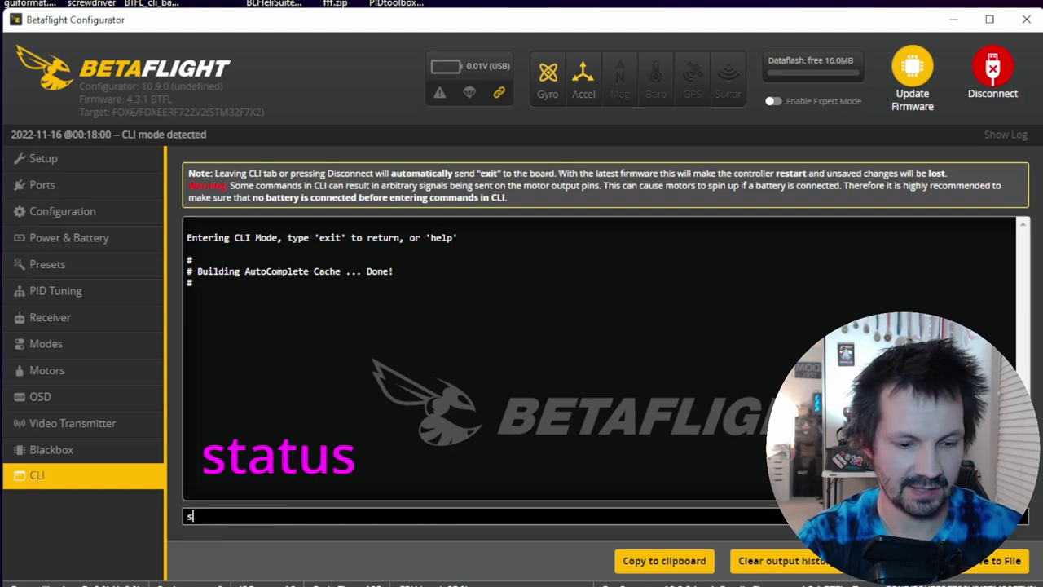
{"action": "type", "text": "status"}
{"action": "key", "text": "Return"}
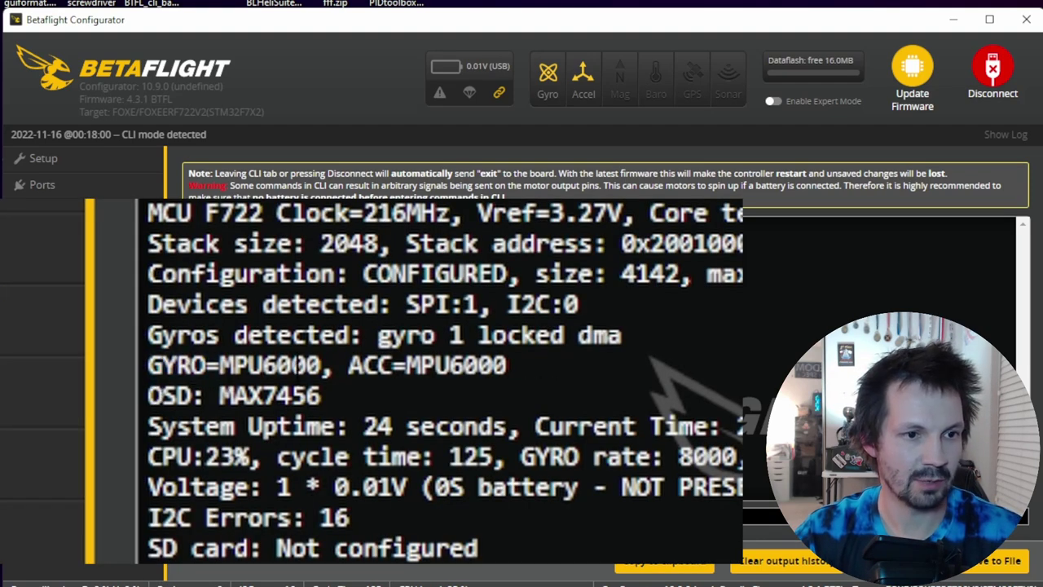
{"action": "left_click_drag", "start_coordinate": [219, 365], "coordinate": [322, 365]}
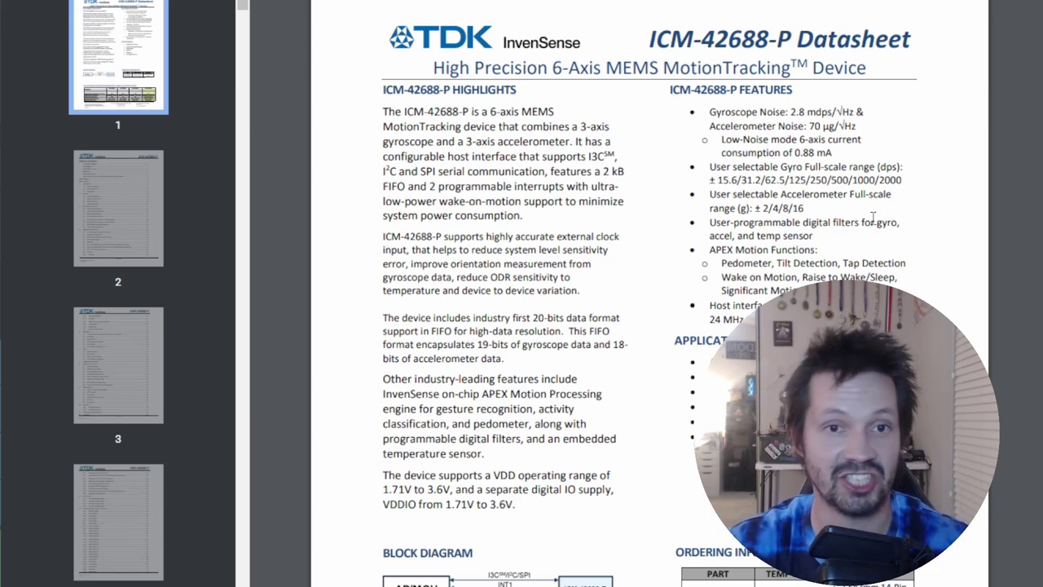
- Highlight the ICM-42688-P datasheet's 2.8 mdps/√Hz gyroscope noise spec, then clear the highlight
{"action": "scroll", "coordinate": [644, 272], "scroll_direction": "down", "scroll_amount": 5}
{"action": "scroll", "coordinate": [593, 274], "scroll_direction": "up", "scroll_amount": 5}
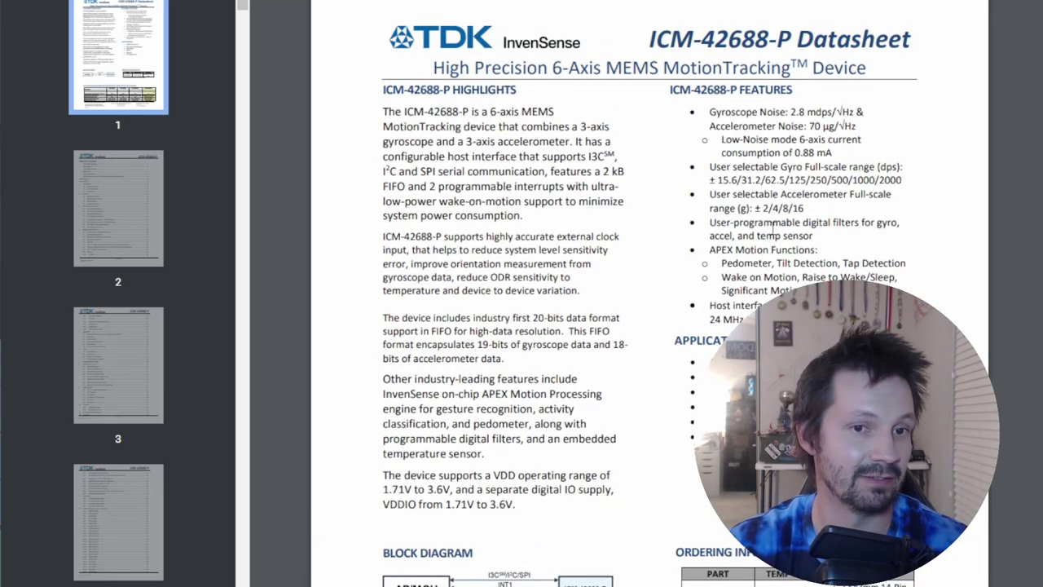
{"action": "left_click_drag", "start_coordinate": [711, 113], "coordinate": [894, 120]}
{"action": "left_click", "coordinate": [825, 155]}
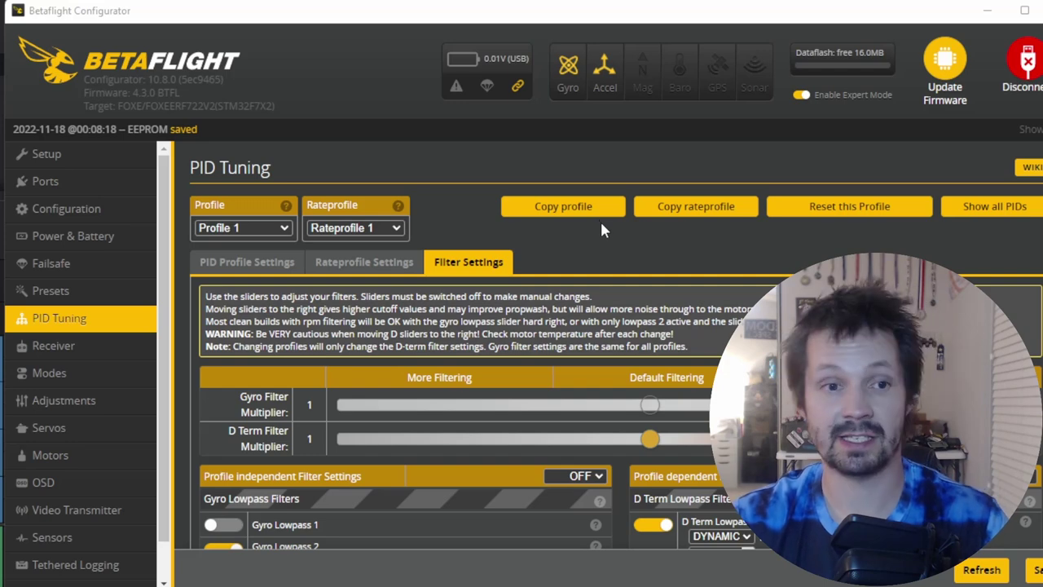
- Replace the Dynamic Notch Max Frequency of 400 with 600 Hz and save
{"action": "scroll", "coordinate": [607, 218], "scroll_direction": "down", "scroll_amount": 5}
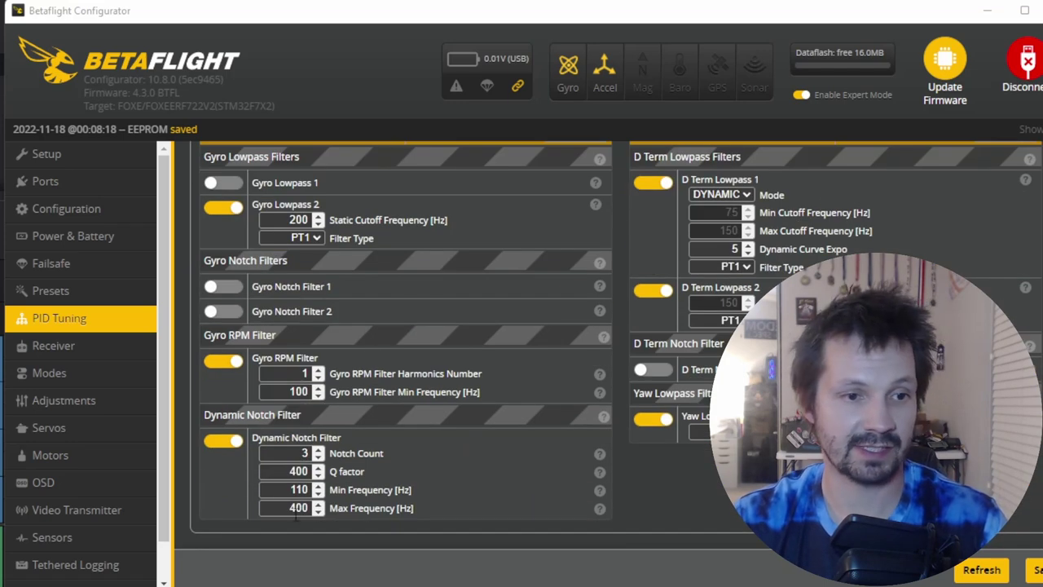
{"action": "double_click", "coordinate": [300, 508]}
{"action": "type", "text": "600"}
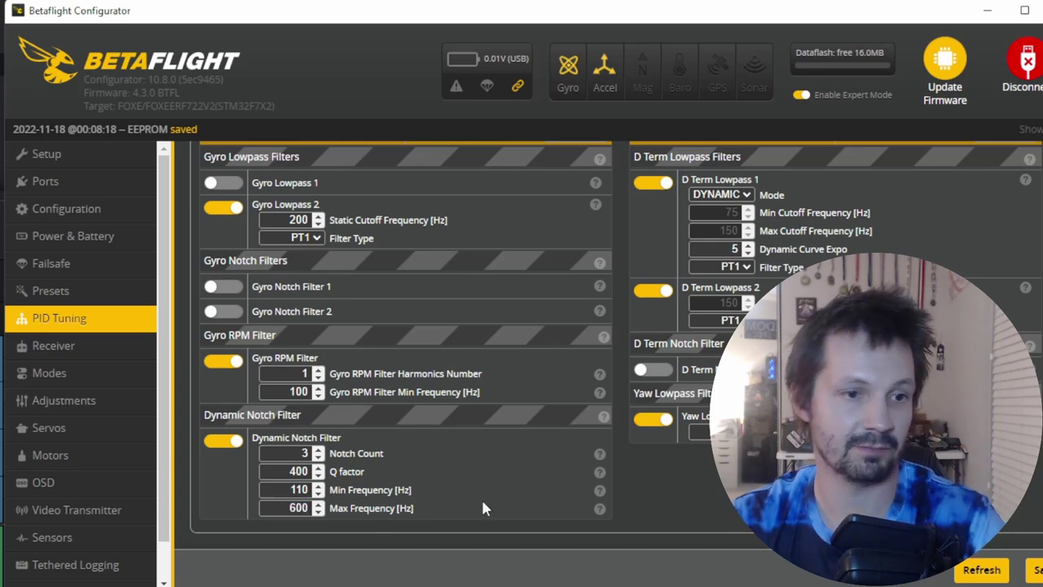
{"action": "left_click", "coordinate": [1038, 573]}
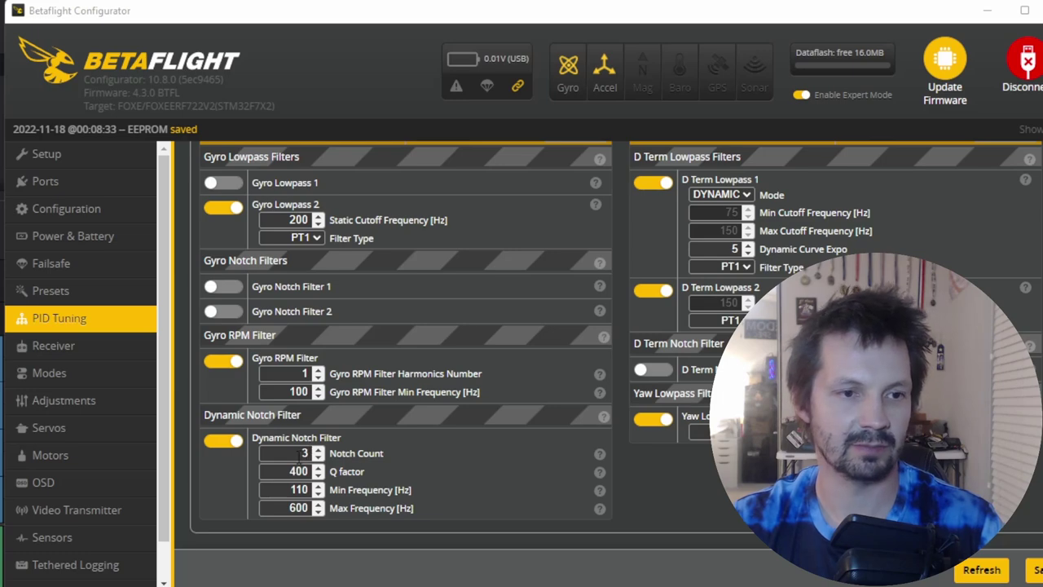
- Scroll through the filter settings to review gyro lowpass 1 (250–500 Hz) and lowpass 2 (500 Hz)
{"action": "scroll", "coordinate": [697, 308], "scroll_direction": "up", "scroll_amount": 5}
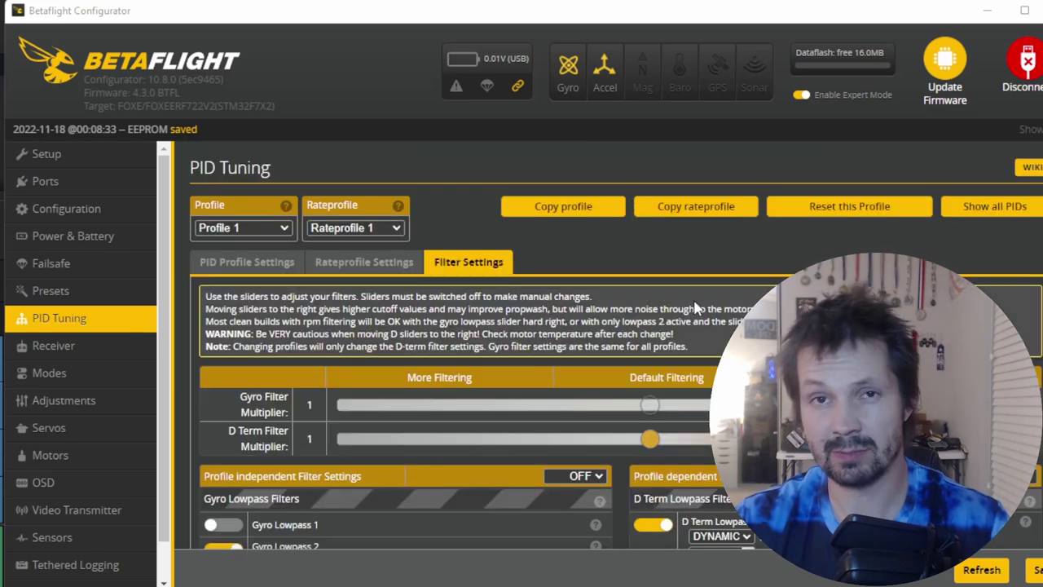
{"action": "scroll", "coordinate": [655, 350], "scroll_direction": "down", "scroll_amount": 2}
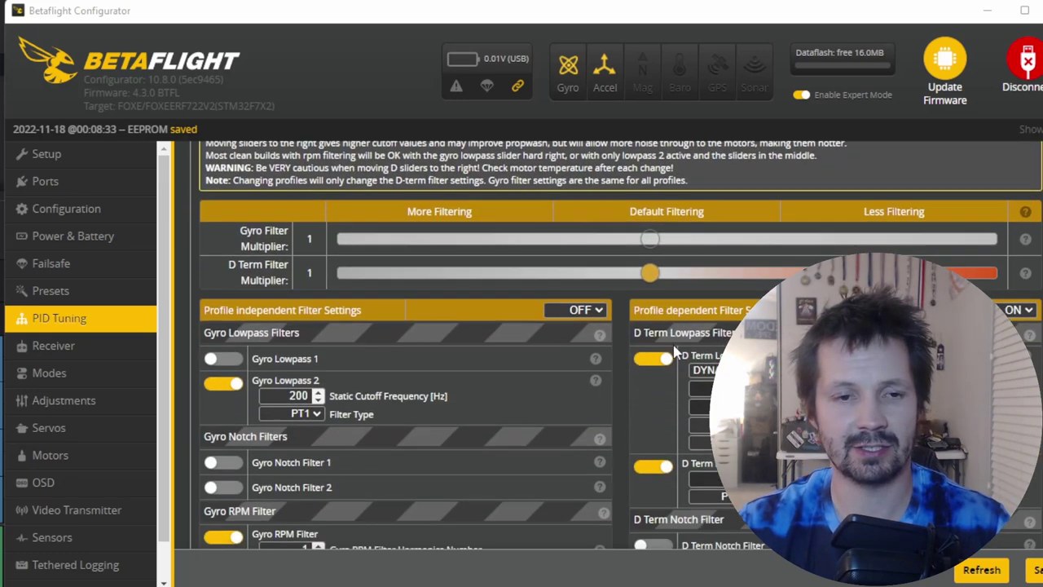
{"action": "scroll", "coordinate": [650, 274], "scroll_direction": "down", "scroll_amount": 2}
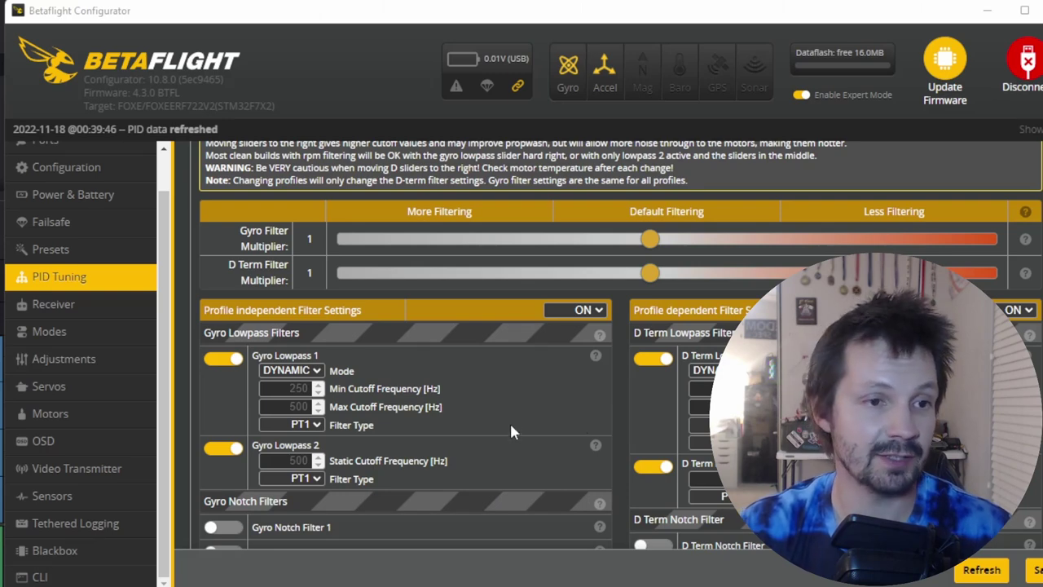
- Switch off gyro lowpass 1 and 2, then raise the gyro filter multiplier to 1.35
{"action": "left_click", "coordinate": [232, 366]}
{"action": "left_click", "coordinate": [230, 381]}
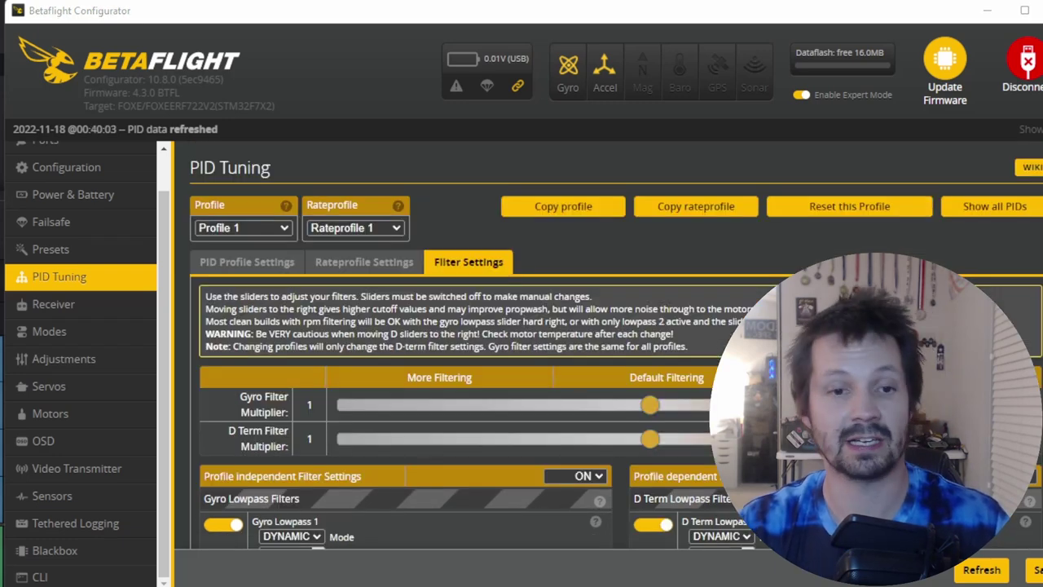
{"action": "scroll", "coordinate": [505, 326], "scroll_direction": "down", "scroll_amount": 2}
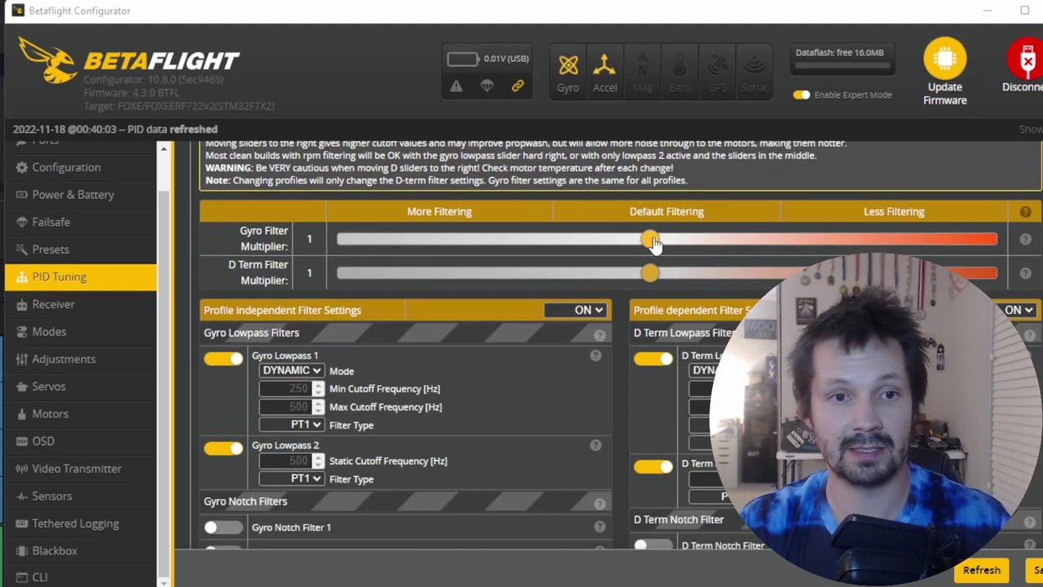
{"action": "left_click_drag", "start_coordinate": [652, 242], "coordinate": [996, 273]}
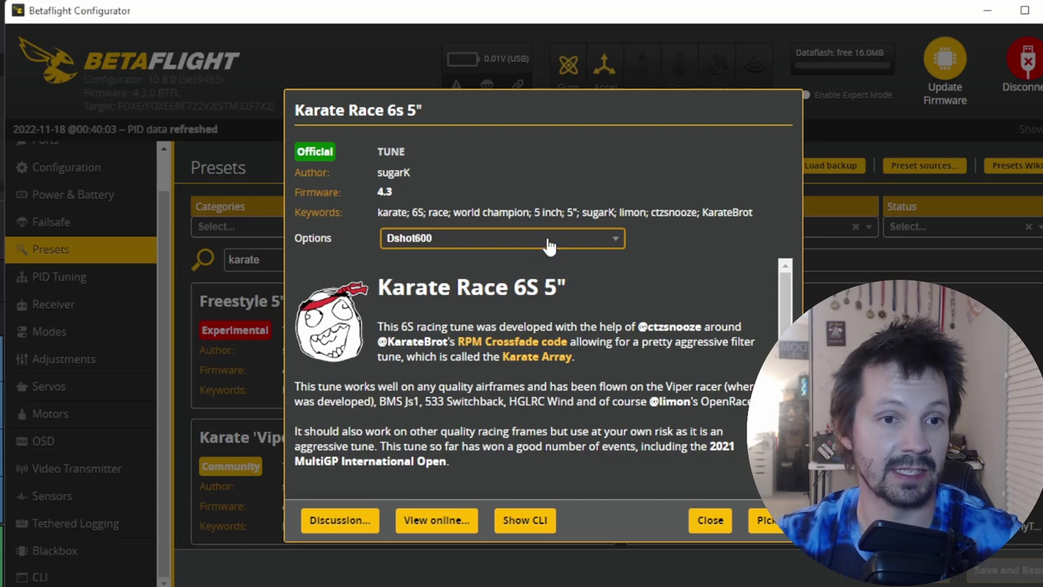
- Push the gyro filter multiplier to maximum, then close the Karate Race preset's options list
{"action": "left_click", "coordinate": [438, 239]}
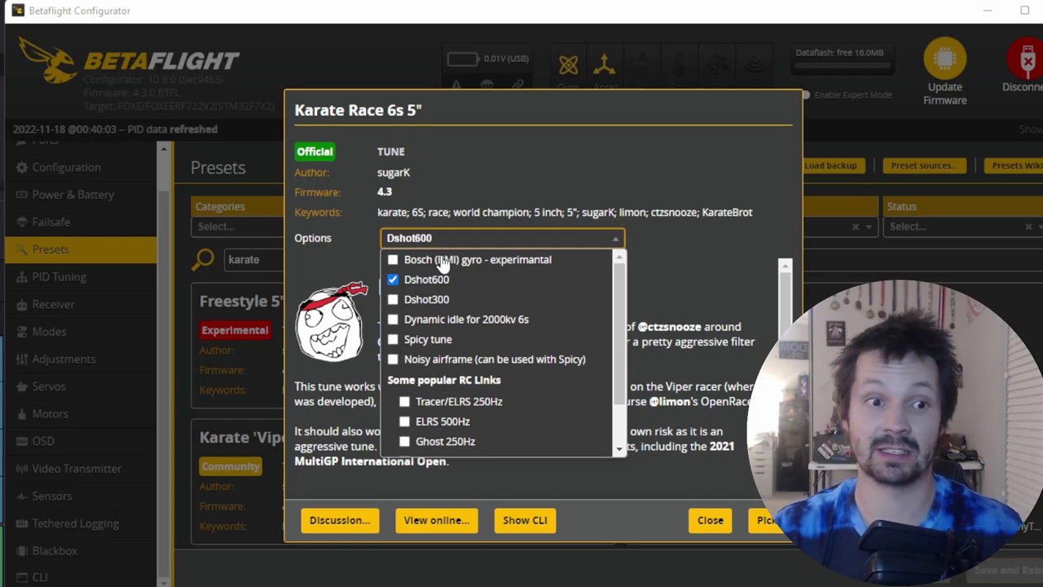
{"action": "key", "text": "Escape"}
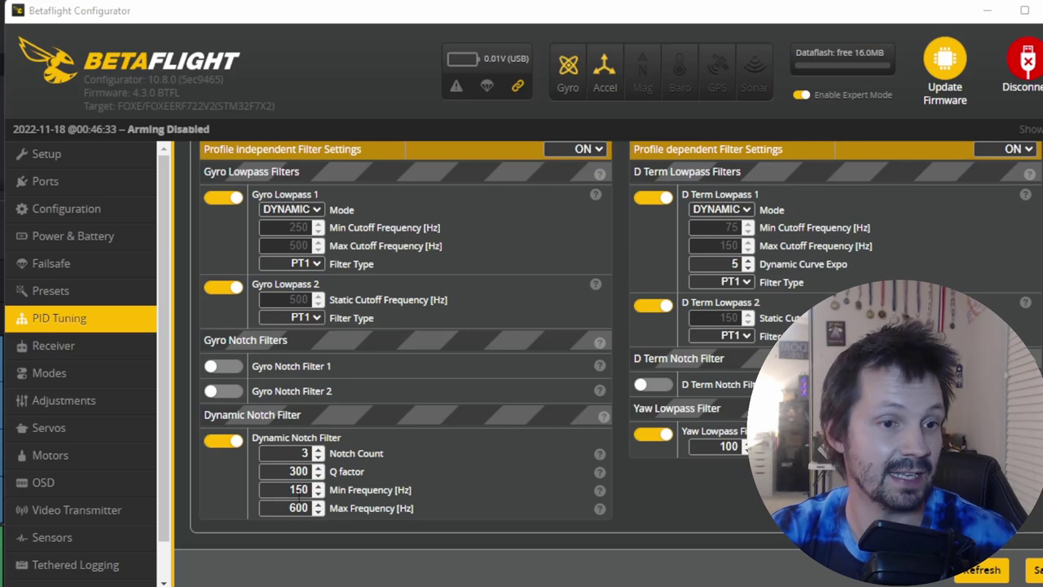
- Highlight the 600 Hz dynamic notch maximum frequency value, then deselect it
{"action": "left_click", "coordinate": [287, 489]}
{"action": "key", "text": "Tab"}
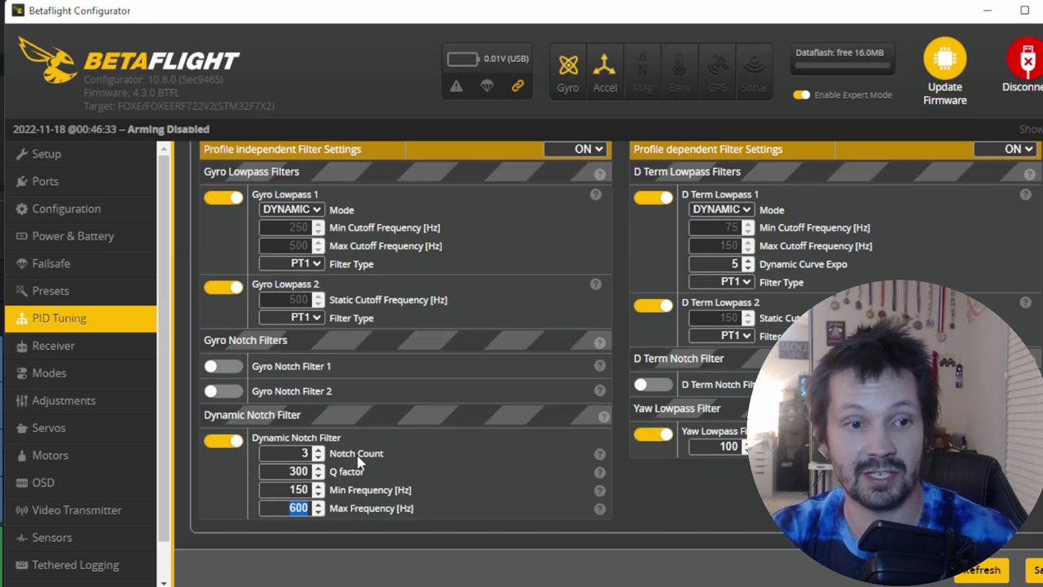
{"action": "left_click", "coordinate": [454, 313]}
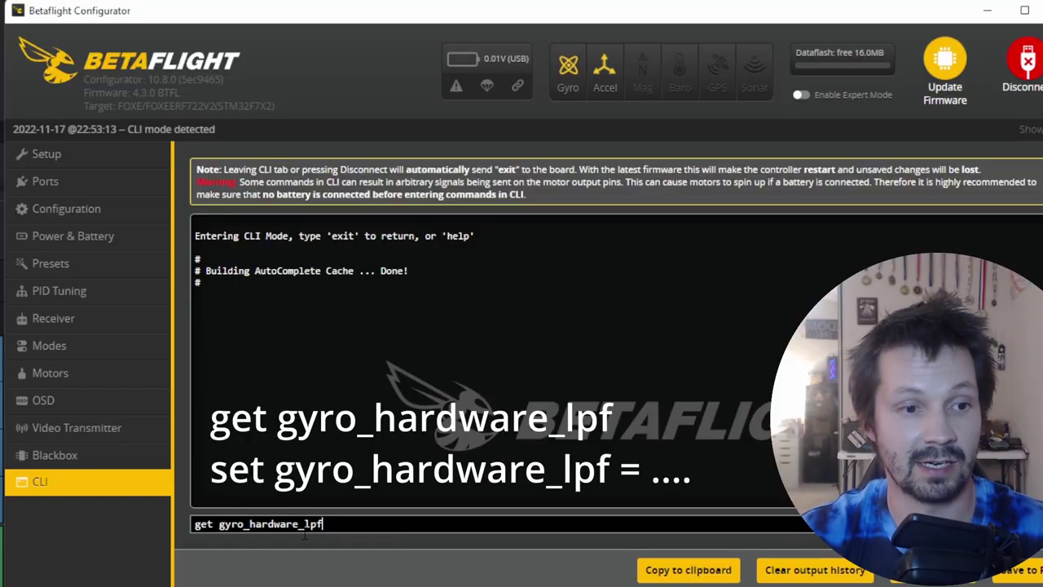
- Run get gyro_hardware_lpf and highlight NORMAL, OPTION_1 and OPTION_2 in the output
{"action": "key", "text": "ctrl+a"}
{"action": "key", "text": "Return"}
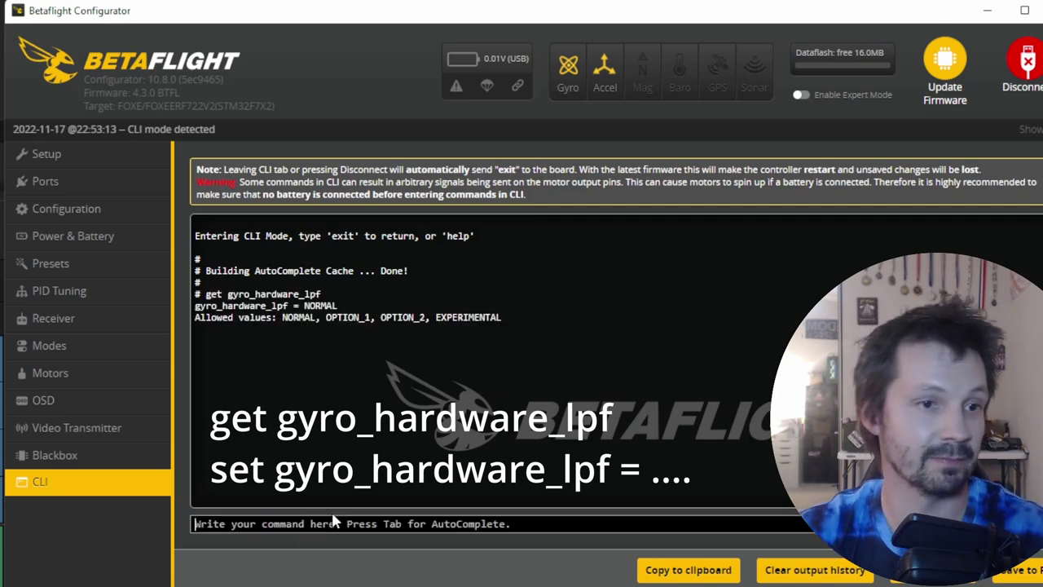
{"action": "double_click", "coordinate": [300, 317]}
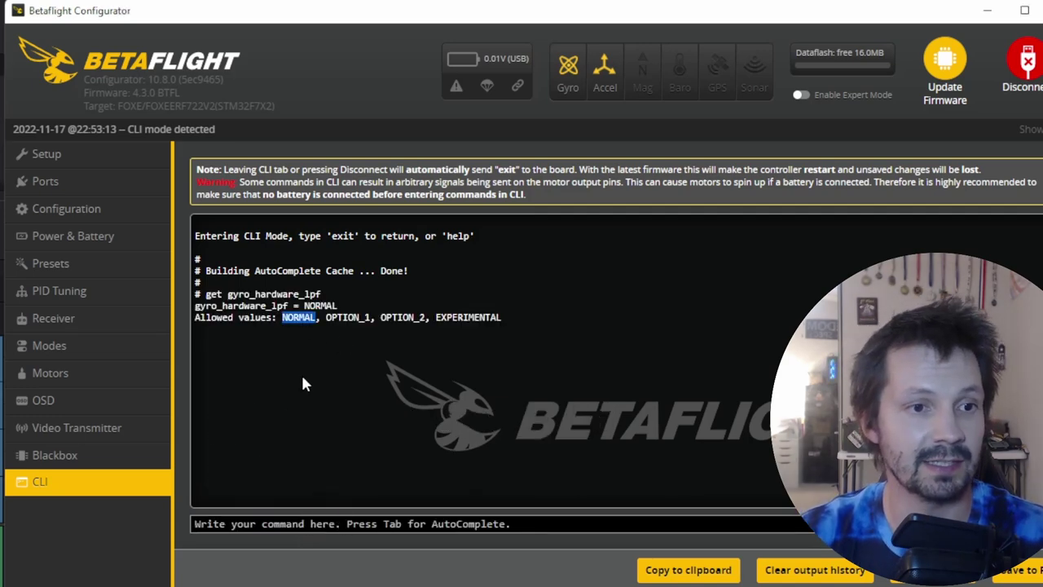
{"action": "double_click", "coordinate": [348, 317]}
{"action": "left_click", "coordinate": [348, 328]}
{"action": "double_click", "coordinate": [403, 317]}
{"action": "left_click", "coordinate": [429, 356]}
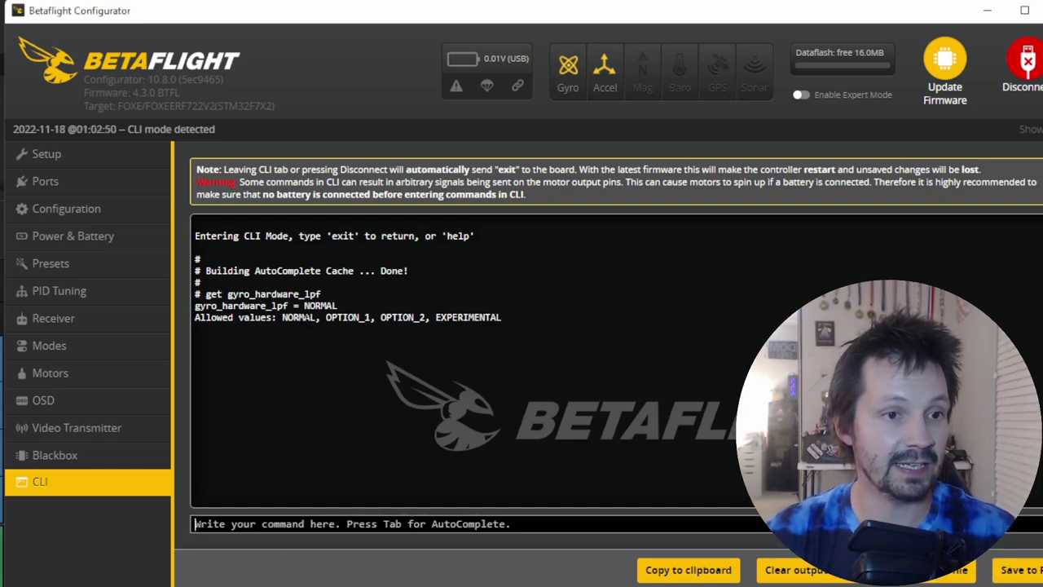
- Highlight NORMAL as the current gyro_hardware_lpf value
{"action": "double_click", "coordinate": [299, 317]}
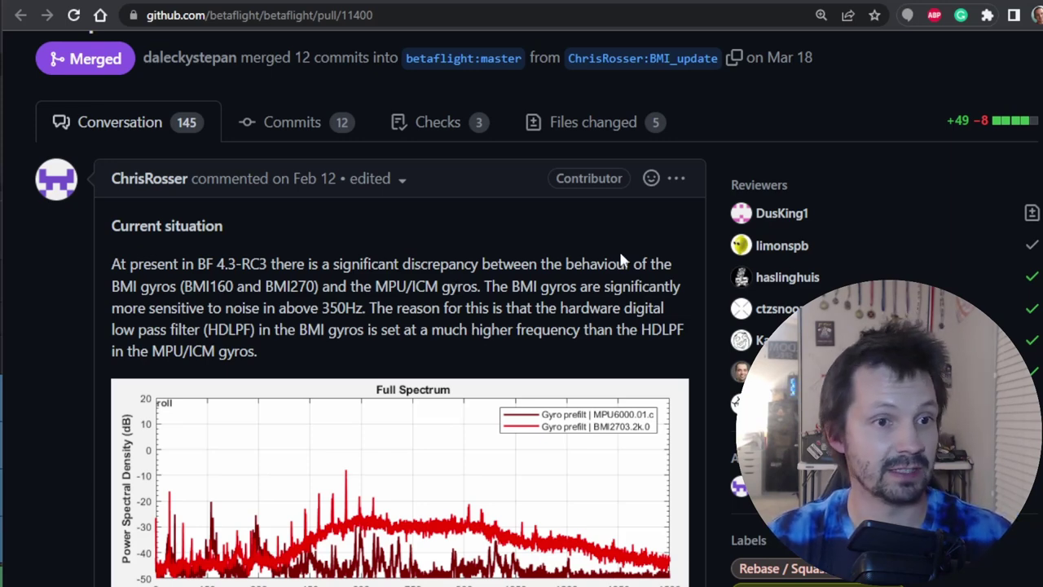
- Scroll through PR #11400's comments and cutoff-frequency plots, then return to the top
{"action": "scroll", "coordinate": [399, 339], "scroll_direction": "down", "scroll_amount": 12}
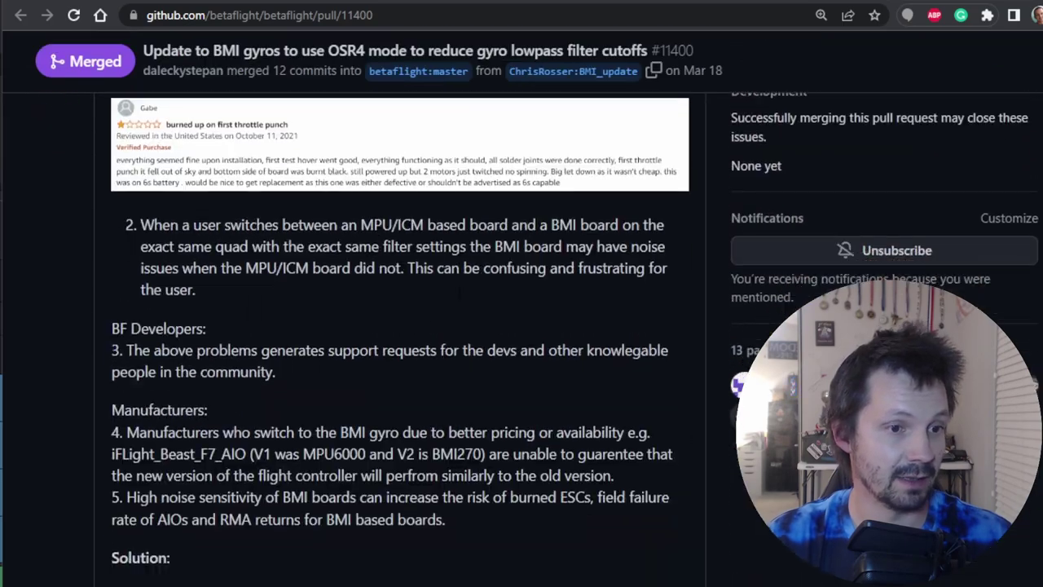
{"action": "scroll", "coordinate": [399, 339], "scroll_direction": "down", "scroll_amount": 8}
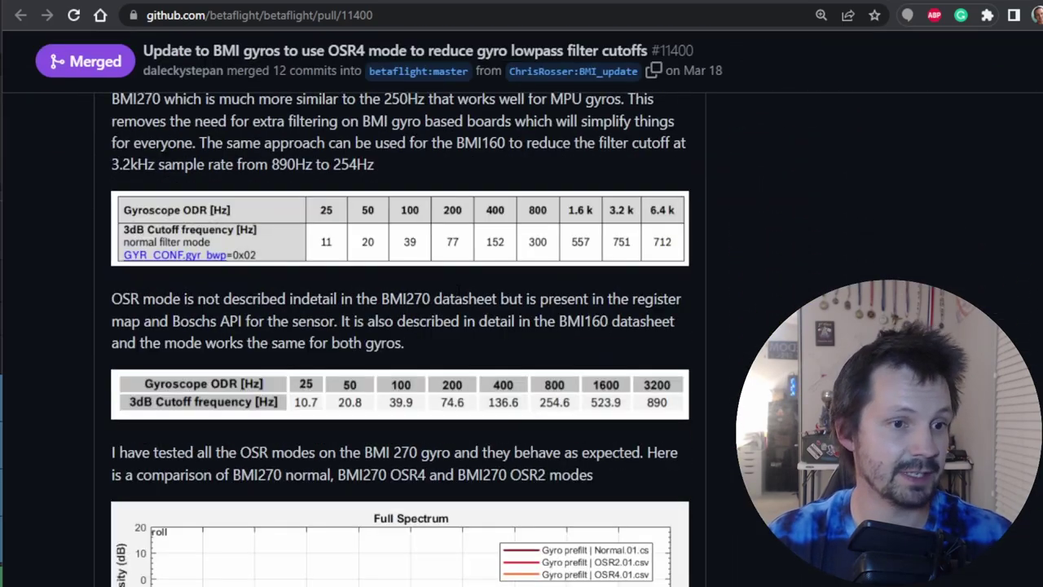
{"action": "scroll", "coordinate": [481, 344], "scroll_direction": "down", "scroll_amount": 8}
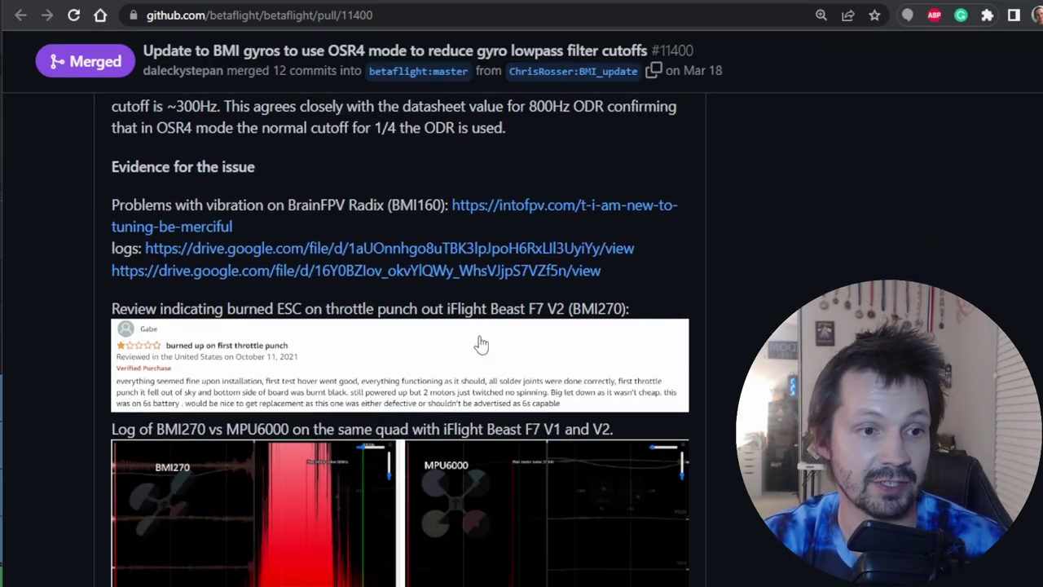
{"action": "scroll", "coordinate": [480, 344], "scroll_direction": "up", "scroll_amount": 5}
{"action": "scroll", "coordinate": [535, 367], "scroll_direction": "down", "scroll_amount": 8}
{"action": "scroll", "coordinate": [536, 368], "scroll_direction": "up", "scroll_amount": 2}
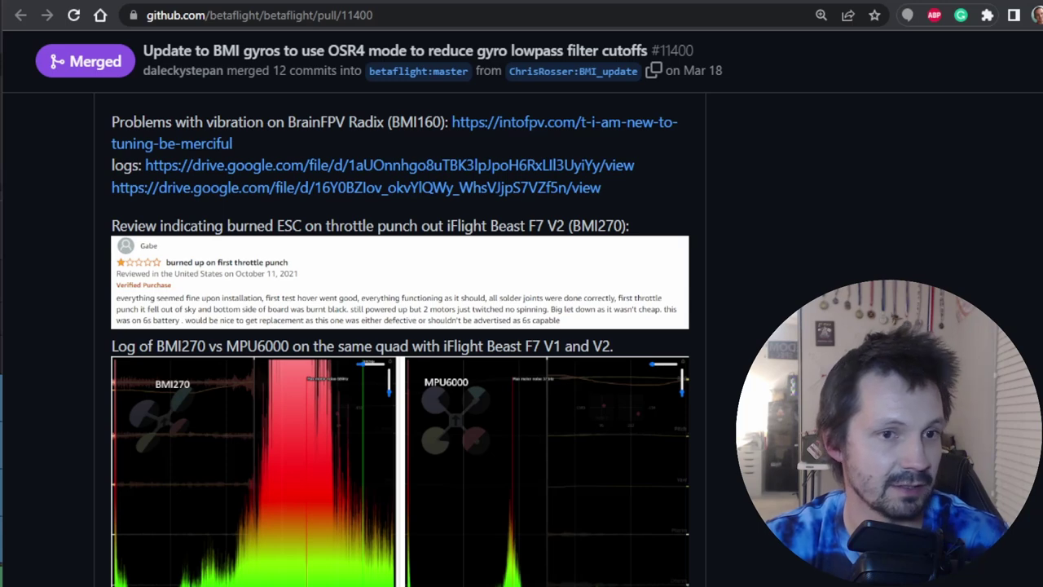
{"action": "scroll", "coordinate": [345, 353], "scroll_direction": "down", "scroll_amount": 1}
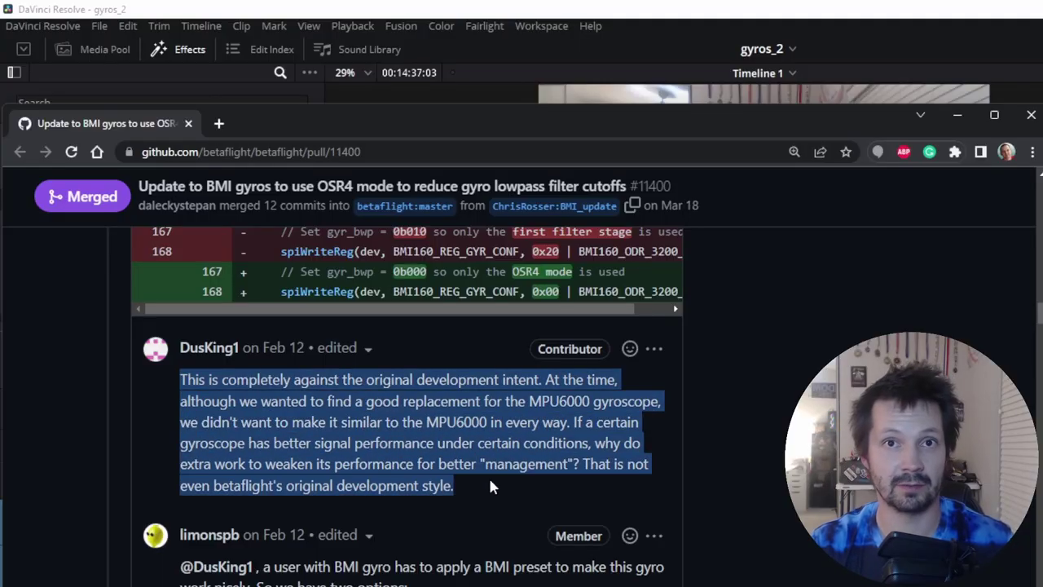
{"action": "scroll", "coordinate": [610, 443], "scroll_direction": "down", "scroll_amount": 8}
{"action": "scroll", "coordinate": [611, 445], "scroll_direction": "down", "scroll_amount": 2}
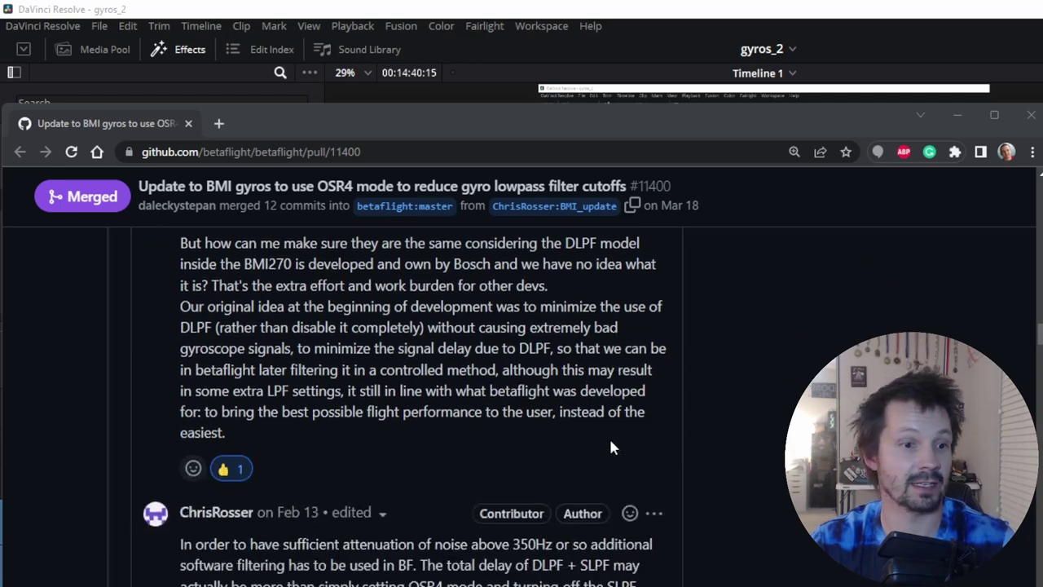
{"action": "scroll", "coordinate": [611, 443], "scroll_direction": "down", "scroll_amount": 4}
{"action": "scroll", "coordinate": [610, 440], "scroll_direction": "down", "scroll_amount": 2}
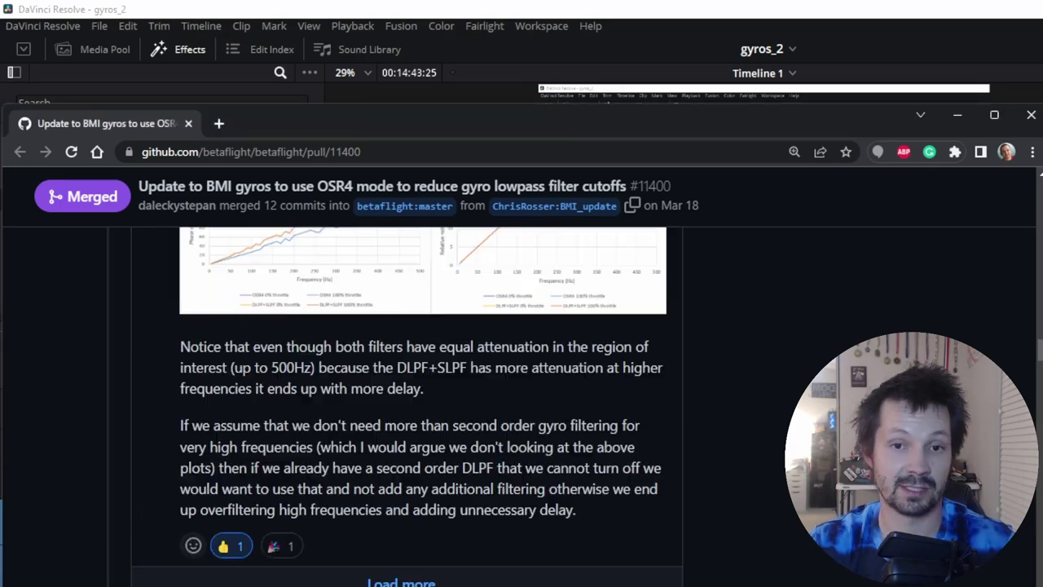
{"action": "key", "text": "Home"}
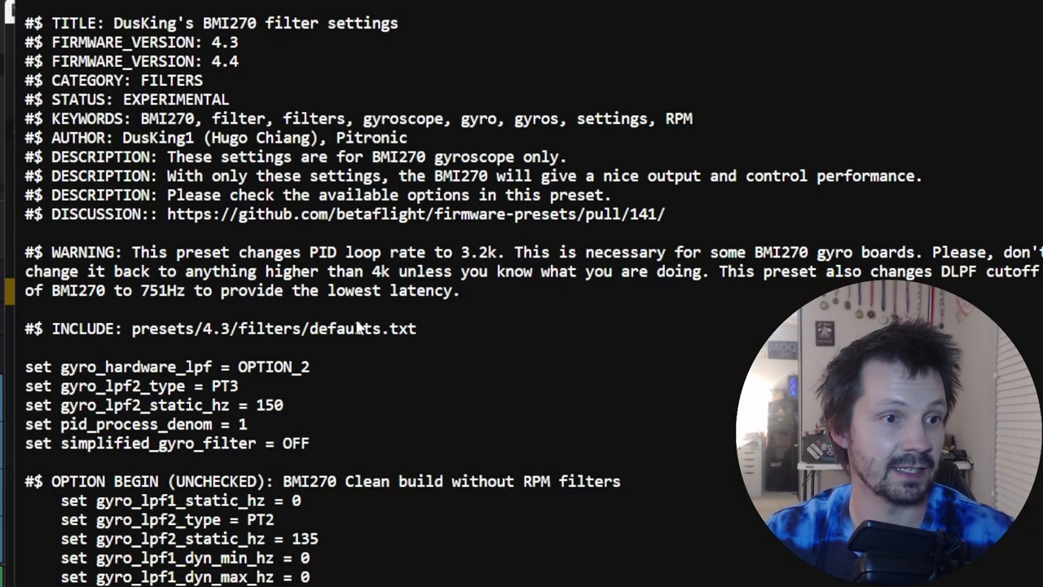
- Highlight the gyro_hardware_lpf = OPTION_2 line in the raw BMI270 preset, singling out OPTION_2
{"action": "left_click_drag", "start_coordinate": [26, 367], "coordinate": [326, 367]}
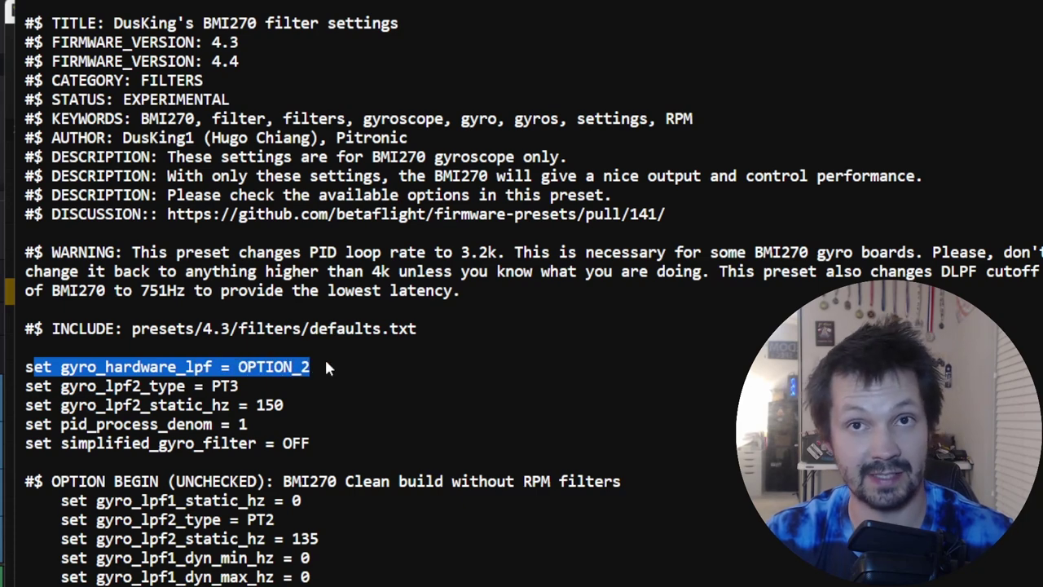
{"action": "scroll", "coordinate": [570, 233], "scroll_direction": "down", "scroll_amount": 3}
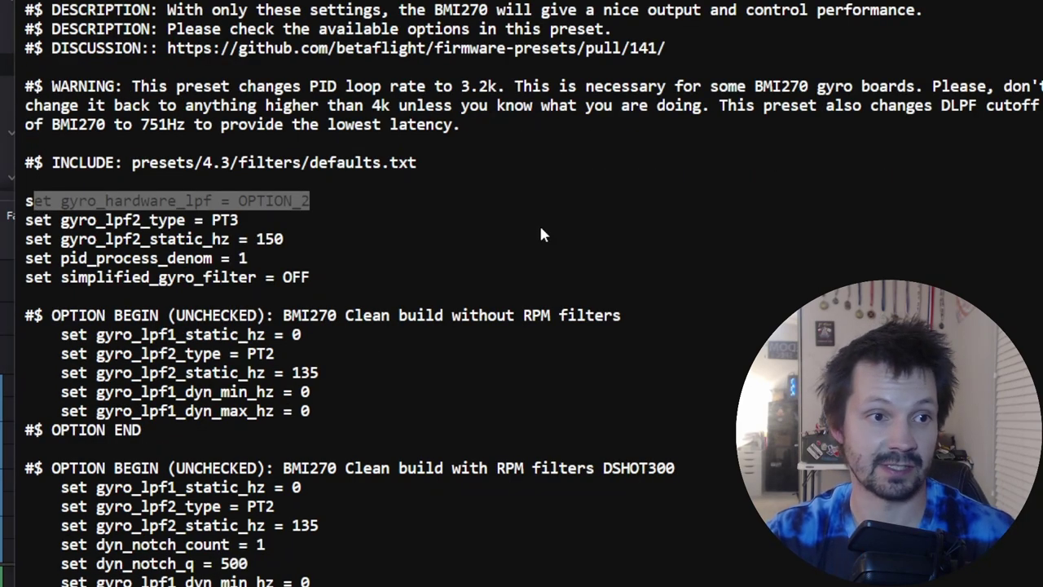
{"action": "double_click", "coordinate": [273, 201]}
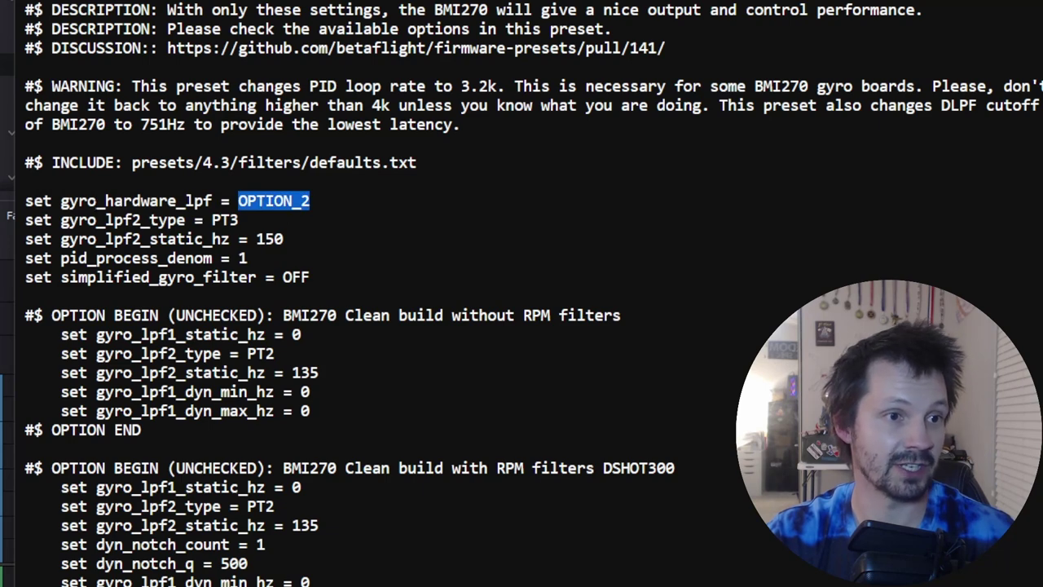
{"action": "left_click", "coordinate": [365, 179]}
- Highlight the gyro_lpf2_static_hz = 150 line and the PT3 filter type further down
{"action": "scroll", "coordinate": [365, 178], "scroll_direction": "down", "scroll_amount": 2}
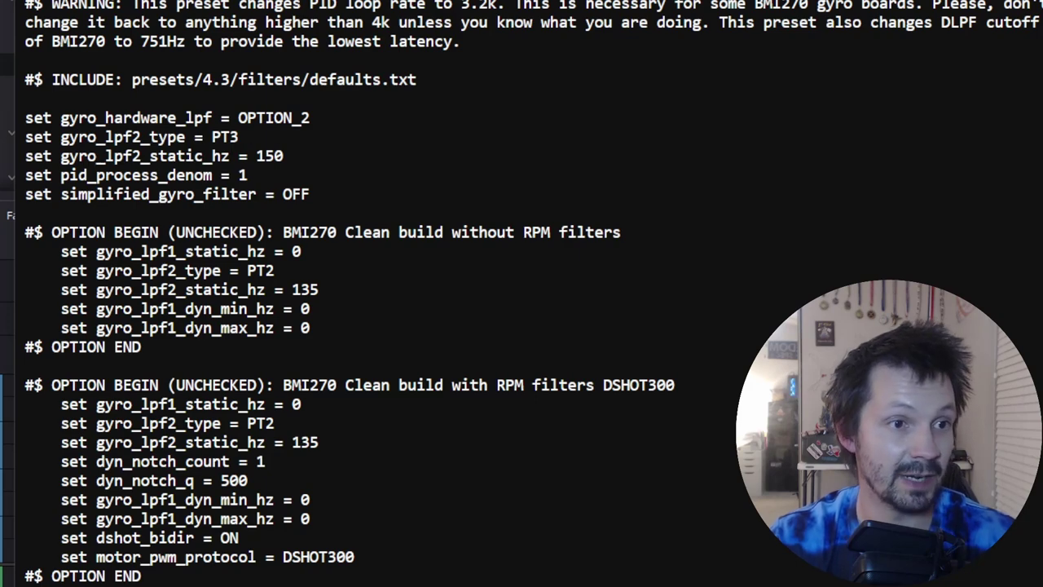
{"action": "left_click_drag", "start_coordinate": [299, 158], "coordinate": [62, 157]}
{"action": "right_click", "coordinate": [62, 157]}
{"action": "double_click", "coordinate": [225, 137]}
{"action": "left_click", "coordinate": [287, 149]}
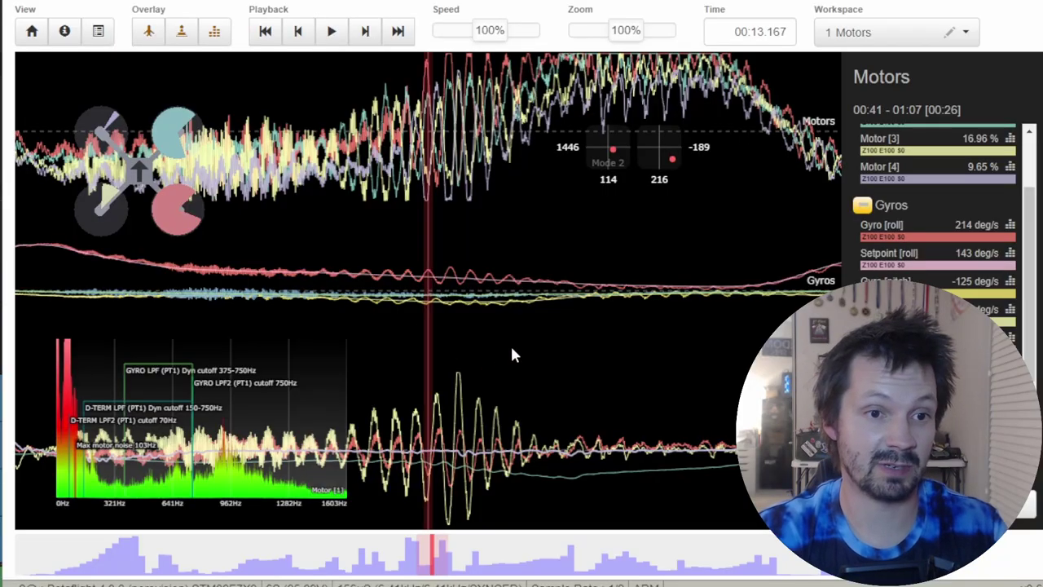
{"action": "mouse_move", "coordinate": [531, 353]}
{"action": "left_mouse_down"}
{"action": "mouse_move", "coordinate": [676, 363]}
{"action": "mouse_move", "coordinate": [573, 351]}
{"action": "mouse_move", "coordinate": [584, 328]}
{"action": "mouse_move", "coordinate": [619, 347]}
{"action": "mouse_move", "coordinate": [577, 353]}
{"action": "left_mouse_up"}
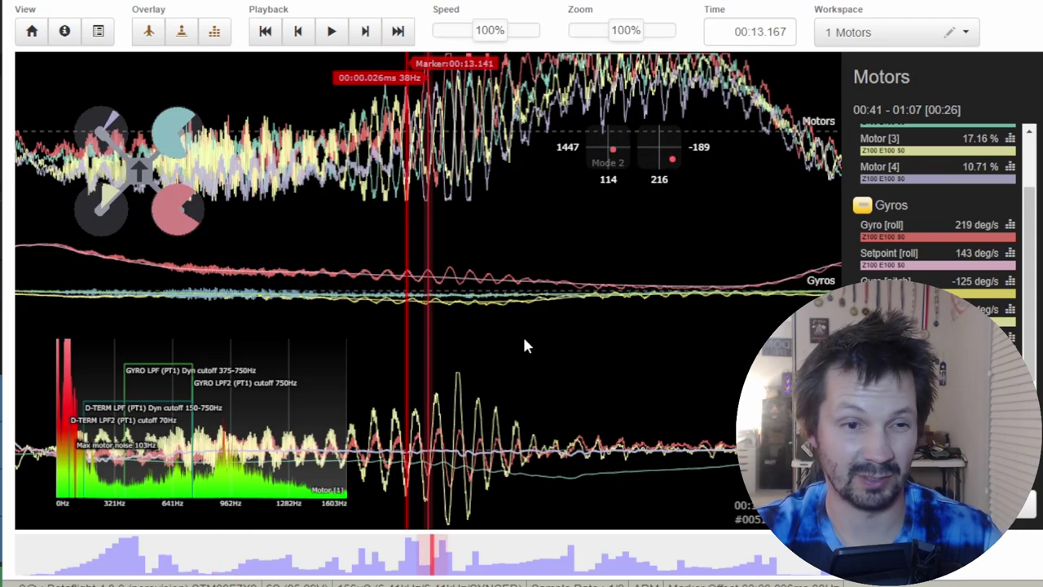
{"action": "left_click_drag", "start_coordinate": [524, 345], "coordinate": [525, 349]}
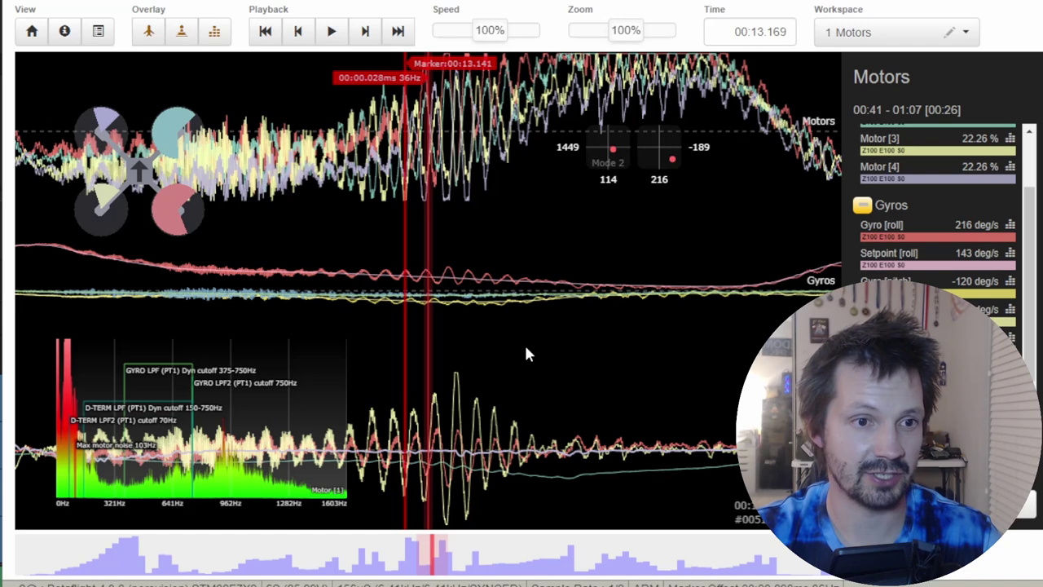